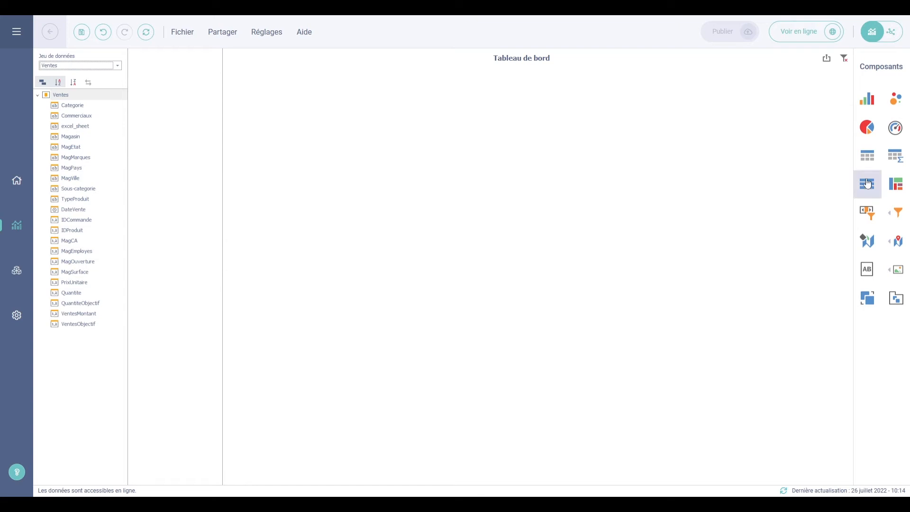
# Add a tiles component to the empty dashboard with VentesMontant as its actual value.
pyautogui.moveTo(868, 184); pyautogui.dragTo(348, 211)
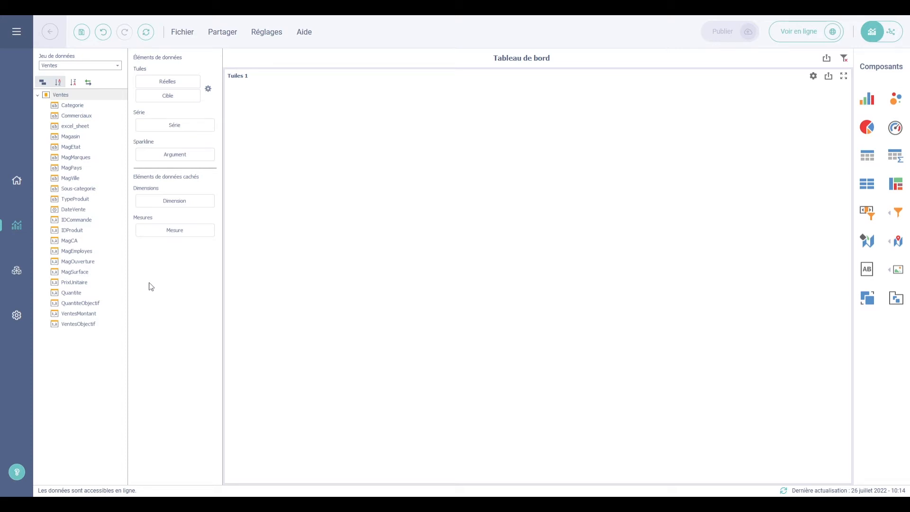
pyautogui.moveTo(84, 314); pyautogui.dragTo(172, 86)
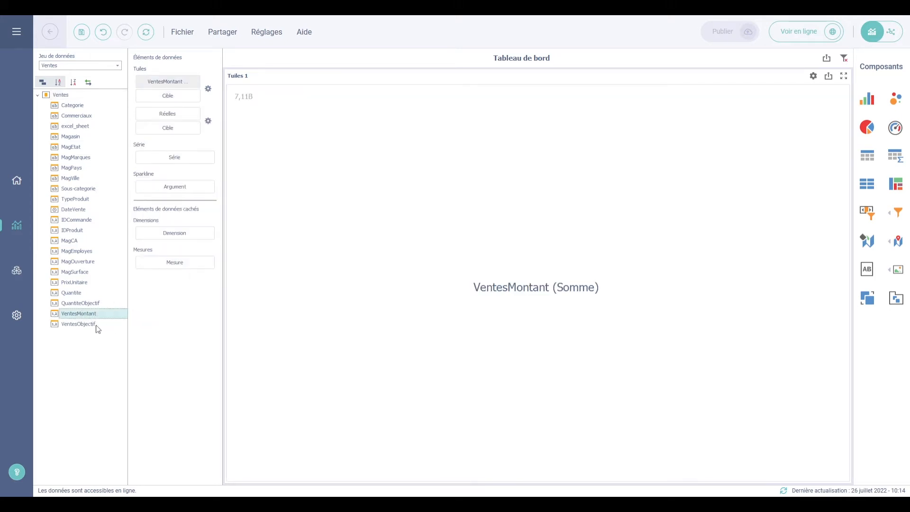
pyautogui.click(195, 81)
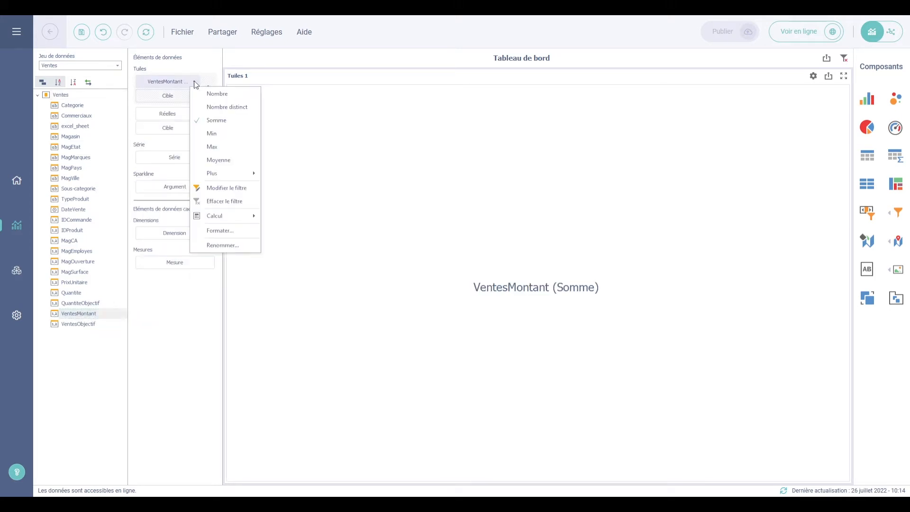
# Set VentesObjectif as the tiles' target value and split the tiles by a Commerciaux series.
pyautogui.moveTo(80, 325); pyautogui.dragTo(183, 97)
pyautogui.click(194, 96)
pyautogui.click(217, 134)
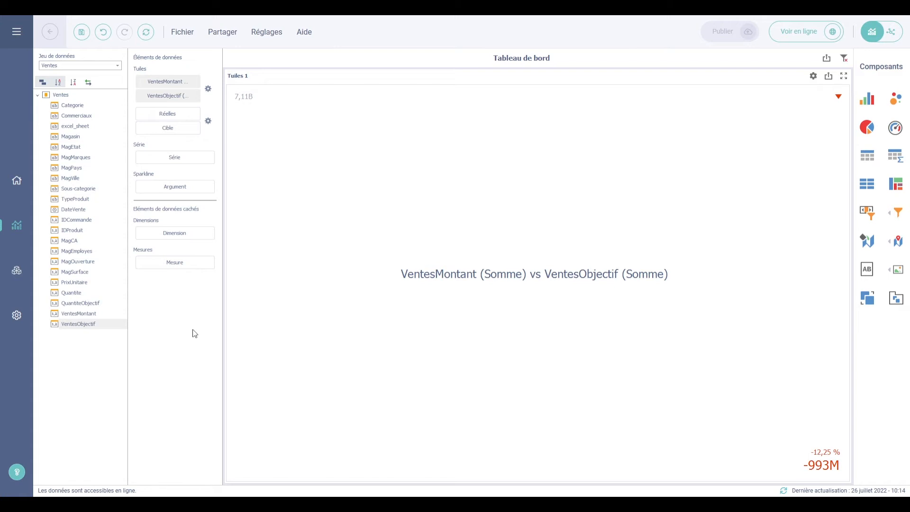
pyautogui.moveTo(81, 117); pyautogui.dragTo(163, 166)
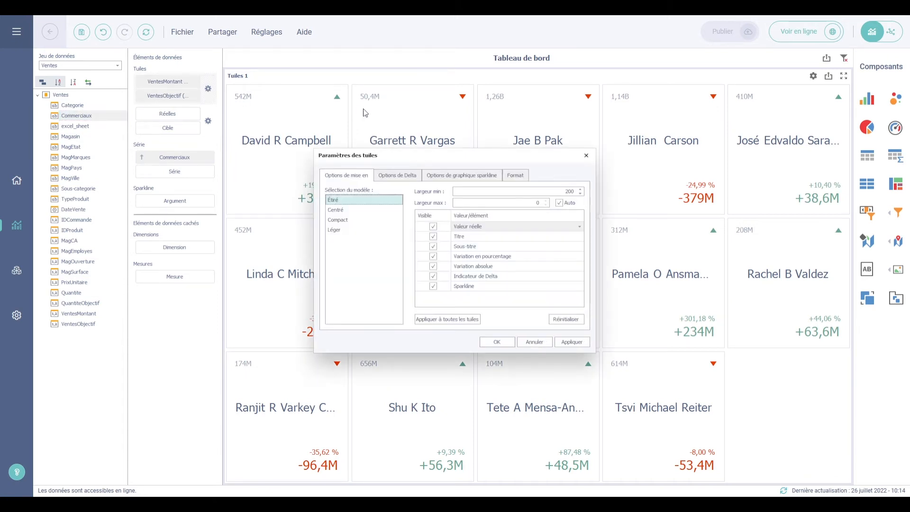
# Try the Compact, Léger and Centré layout templates on the sales tiles.
pyautogui.click(349, 210)
pyautogui.click(351, 220)
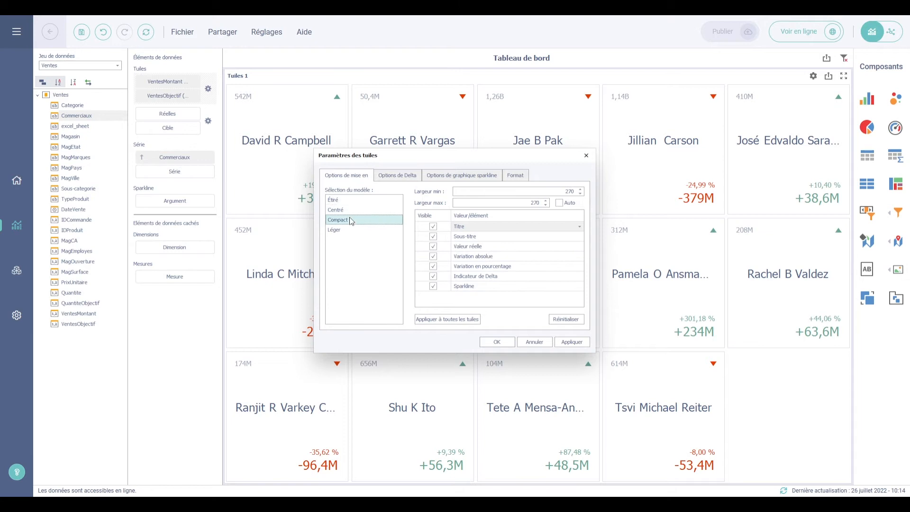
pyautogui.click(572, 342)
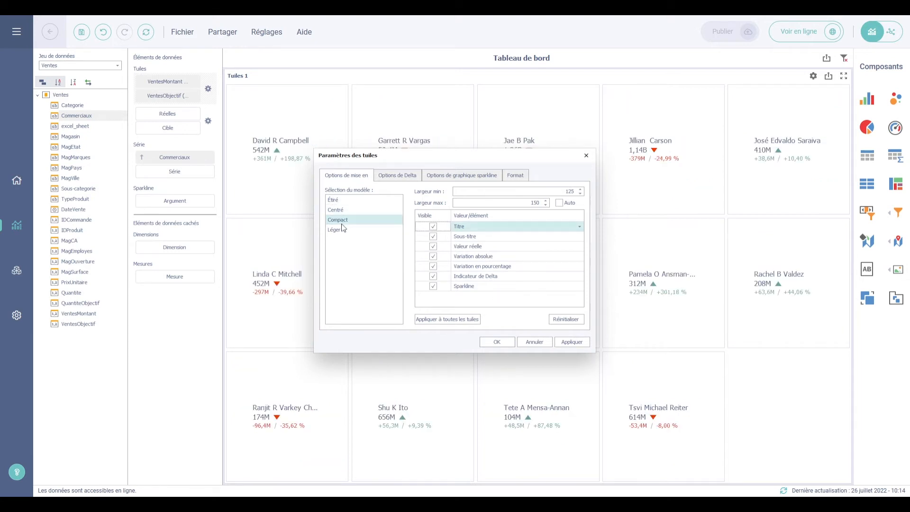
pyautogui.click(342, 229)
pyautogui.click(572, 342)
pyautogui.click(384, 211)
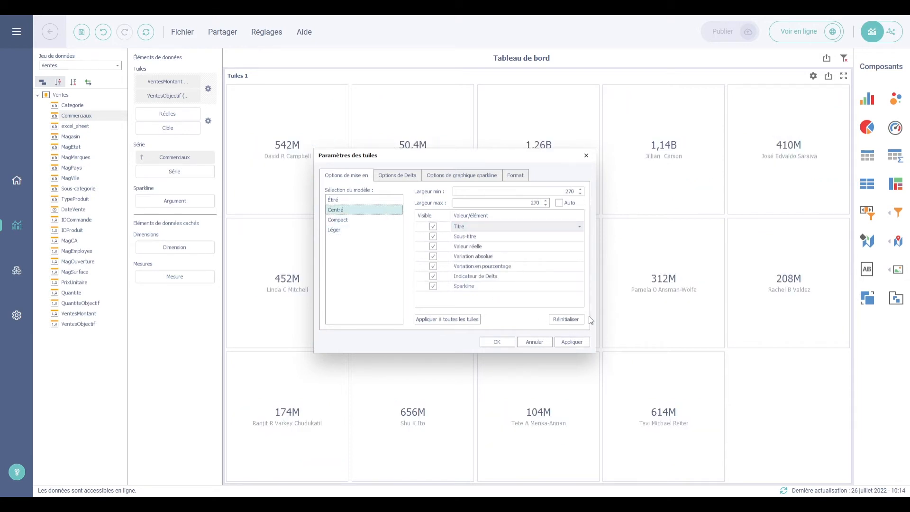
pyautogui.click(571, 342)
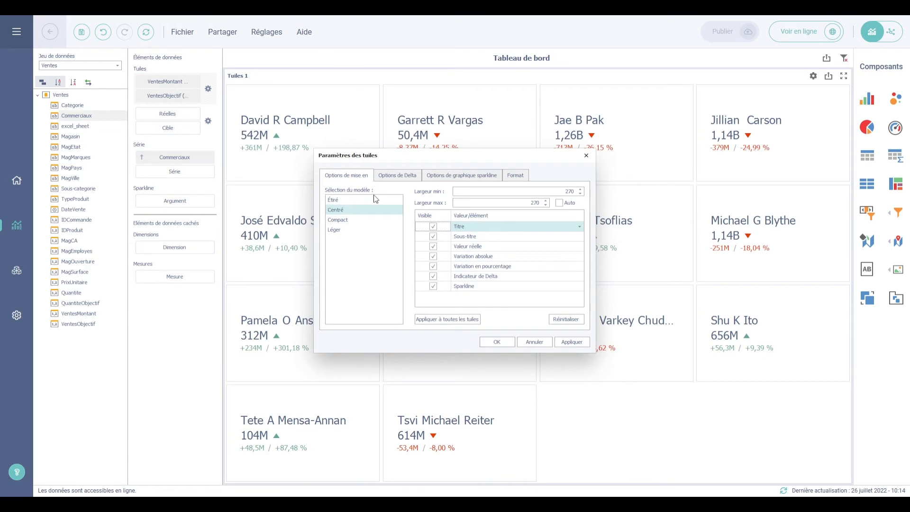
# Apply the Compact template to the sales tiles with Variation absolue hidden and Variation en pourcentage replaced by Pourcentage de la cible.
pyautogui.click(359, 220)
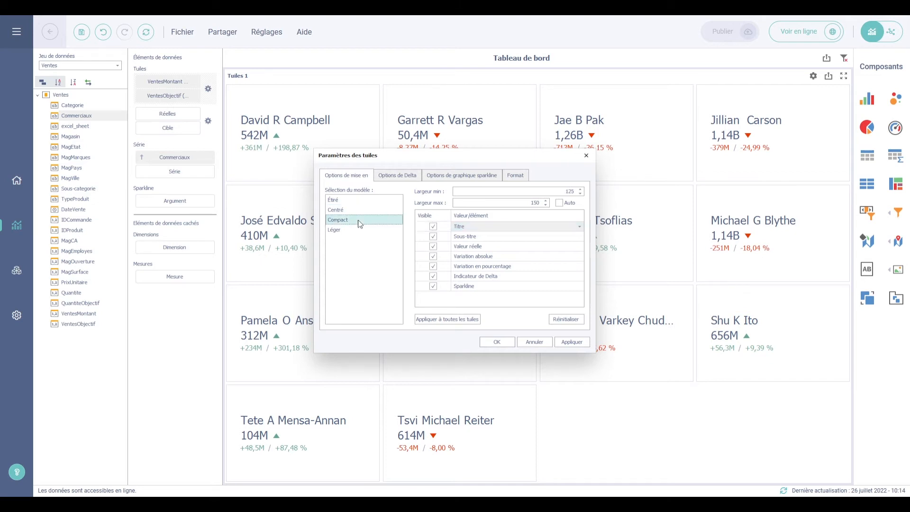
pyautogui.click(434, 257)
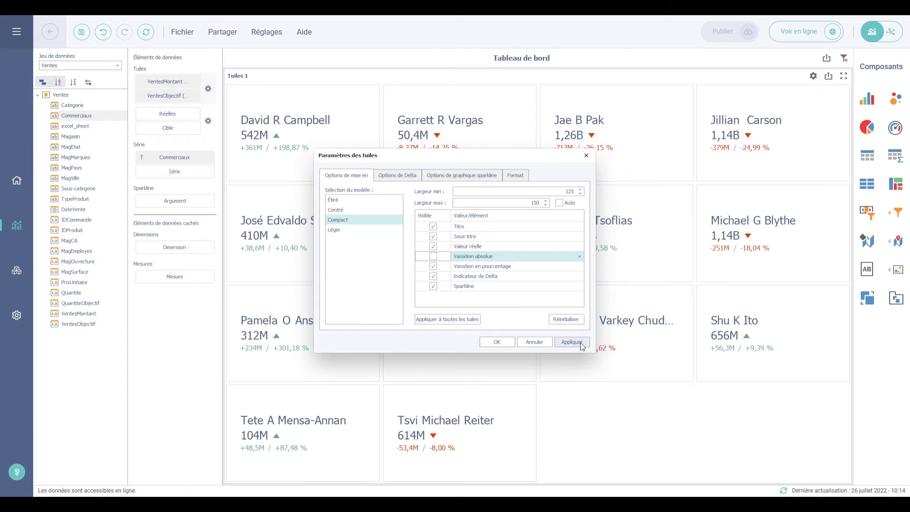
pyautogui.click(580, 268)
pyautogui.click(579, 268)
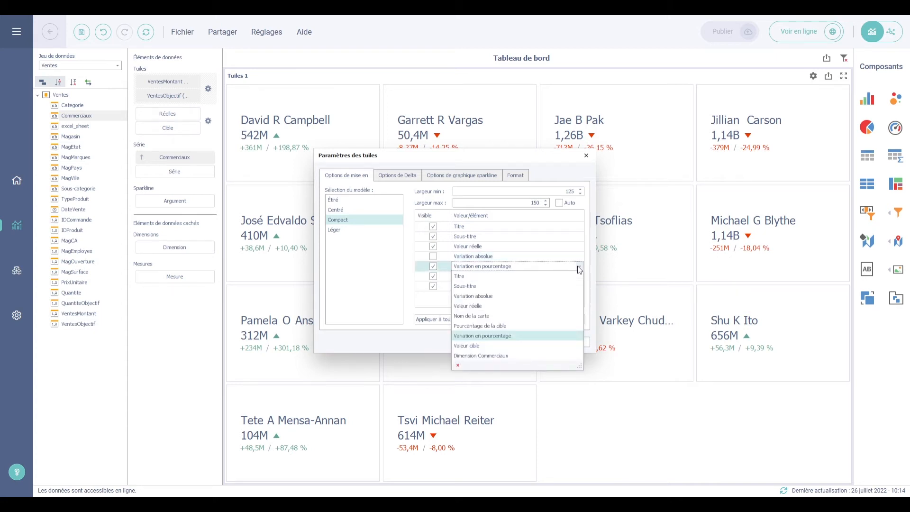
pyautogui.click(524, 326)
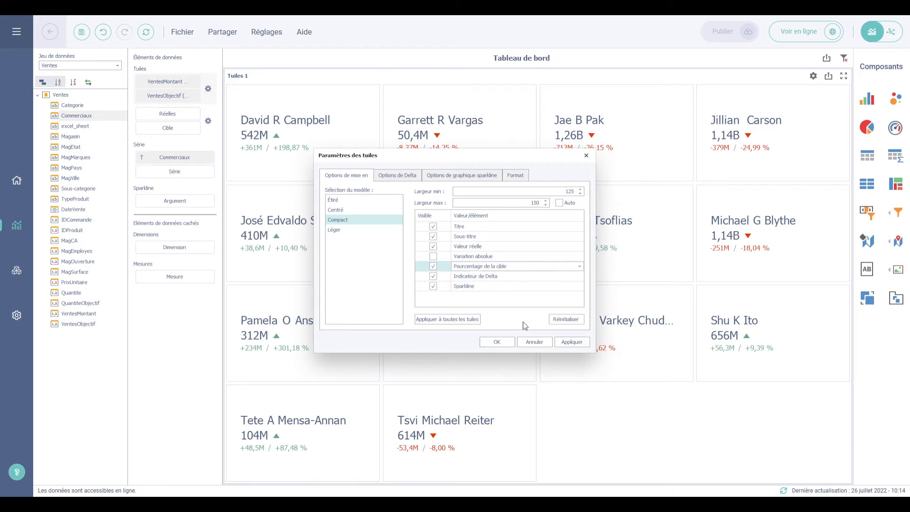
pyautogui.click(572, 342)
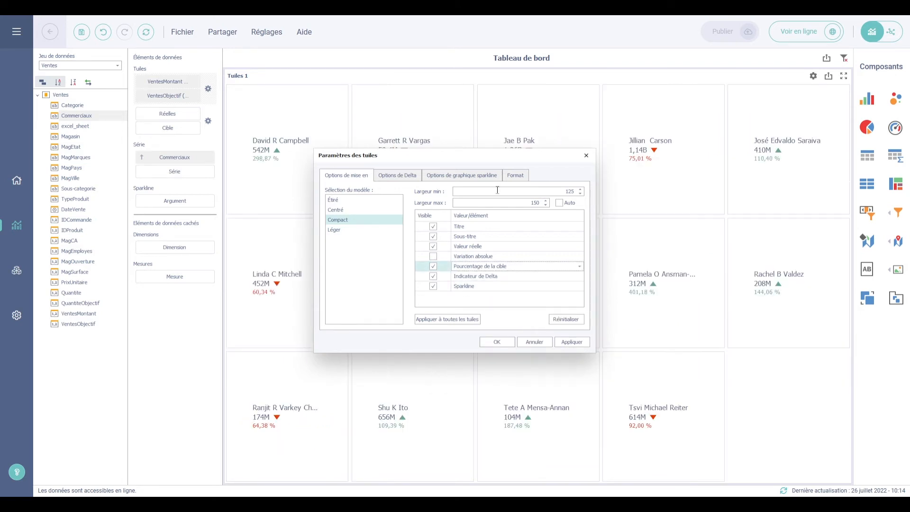
# Try the Est moins bon result indication for the tiles' delta, restore Plus grande est bonne and close the tile settings.
pyautogui.moveTo(448, 158); pyautogui.dragTo(608, 184)
pyautogui.click(557, 203)
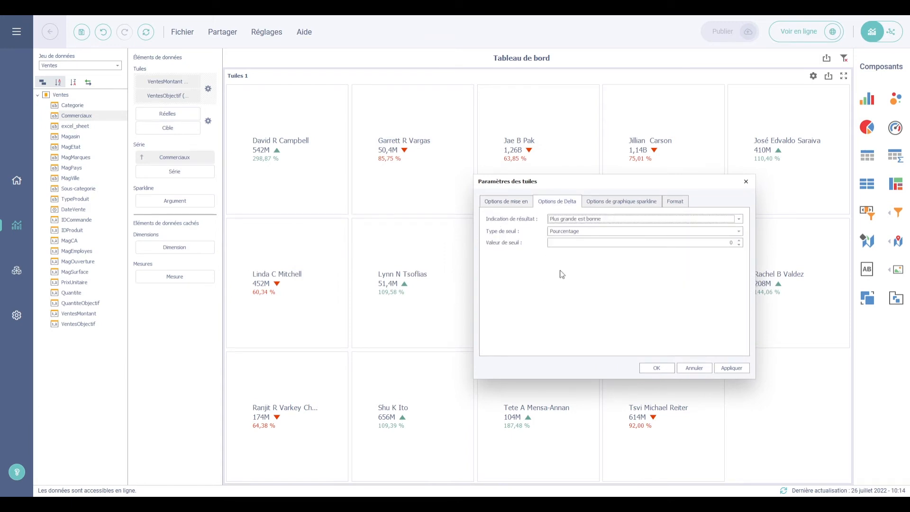
pyautogui.click(567, 220)
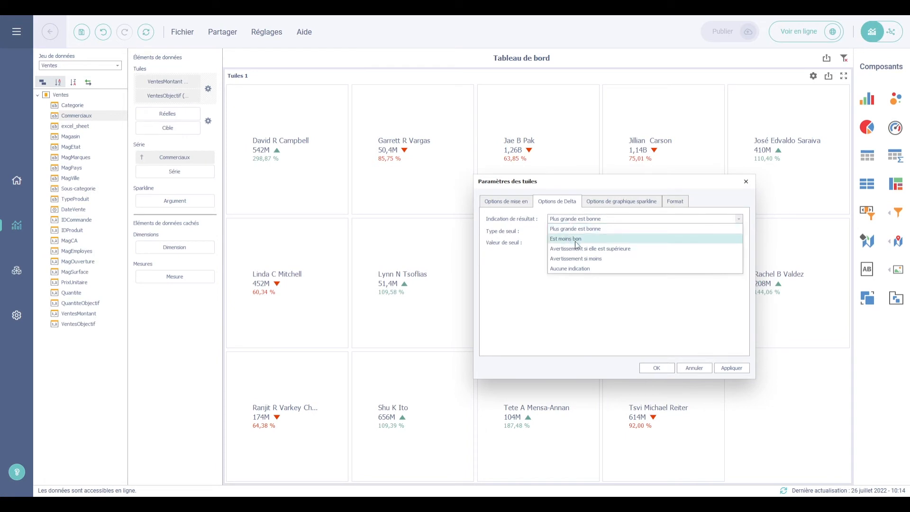
pyautogui.click(568, 242)
pyautogui.click(726, 369)
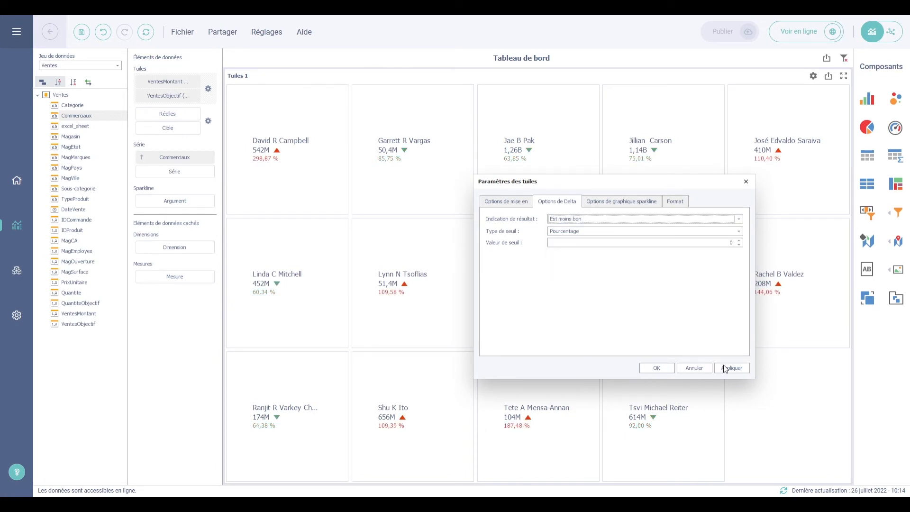
pyautogui.click(569, 219)
pyautogui.click(572, 229)
pyautogui.click(730, 369)
pyautogui.click(599, 203)
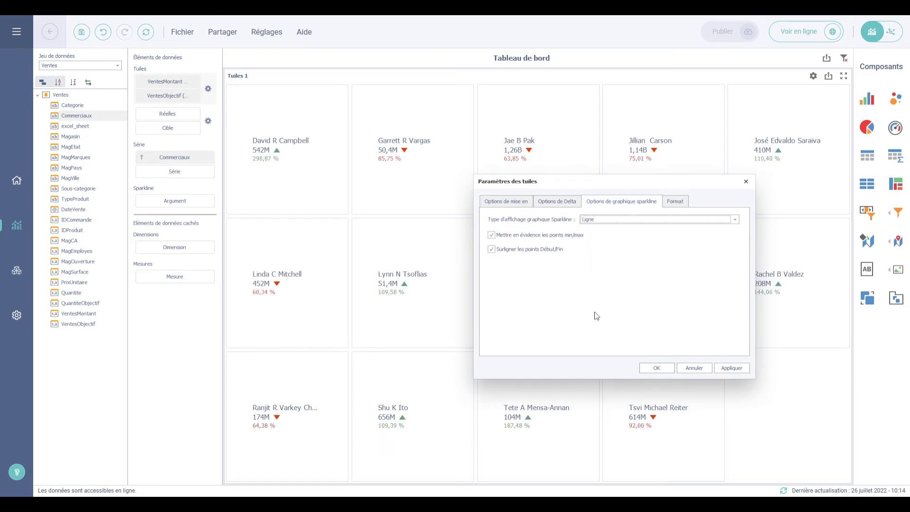
pyautogui.click(653, 368)
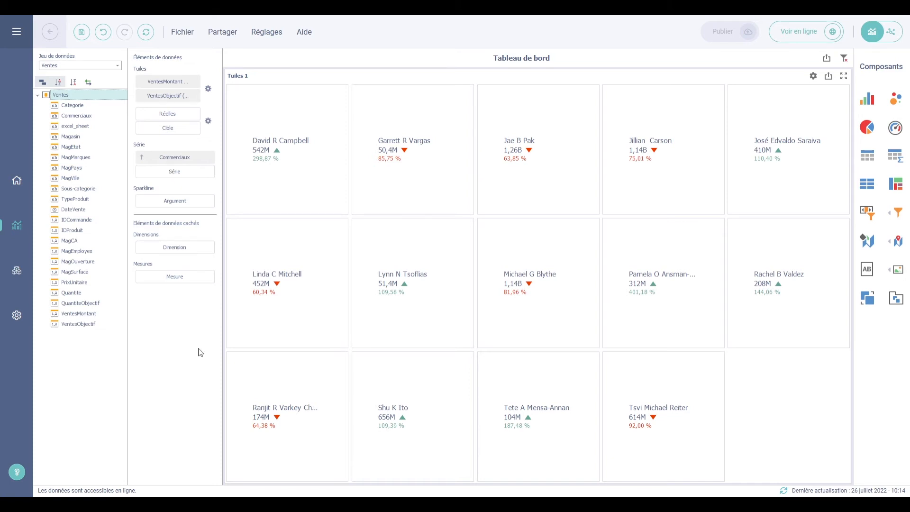
# Add DateVente as the tiles' sparkline argument, grouped by Mois-année.
pyautogui.moveTo(56, 211); pyautogui.dragTo(164, 203)
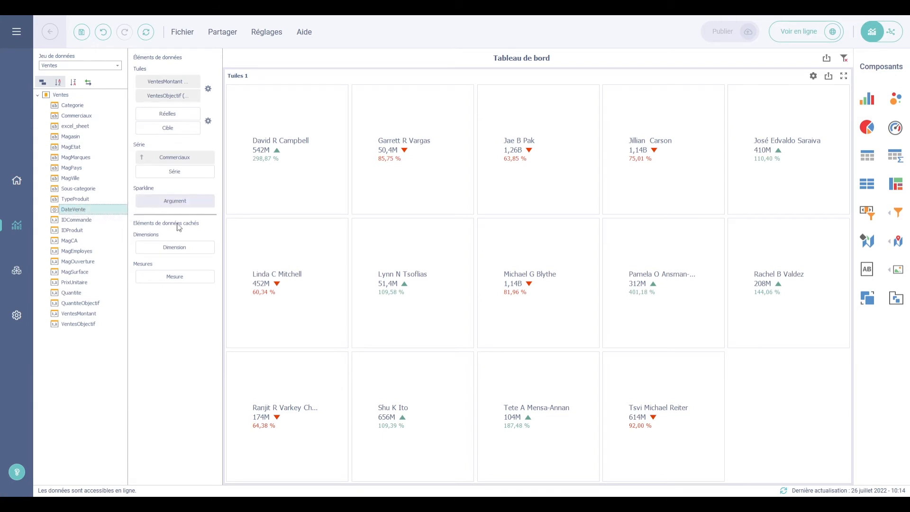
pyautogui.click(208, 201)
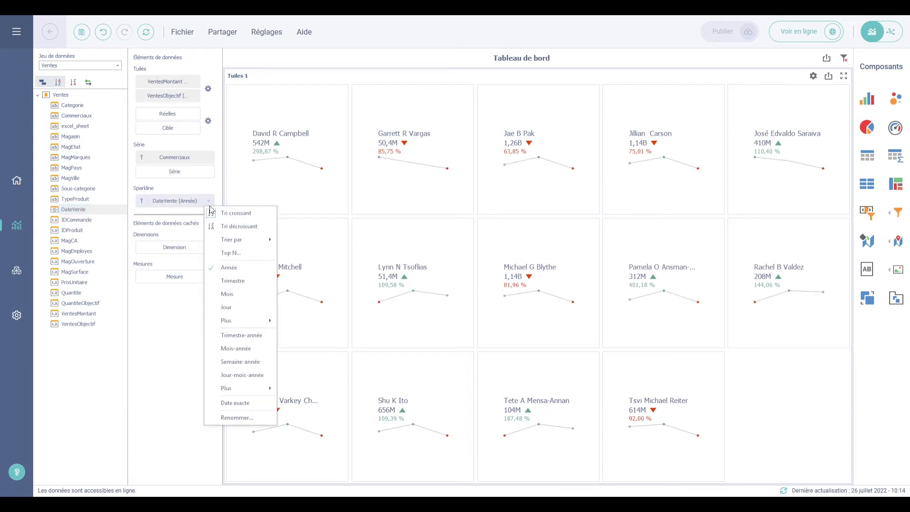
pyautogui.click(225, 351)
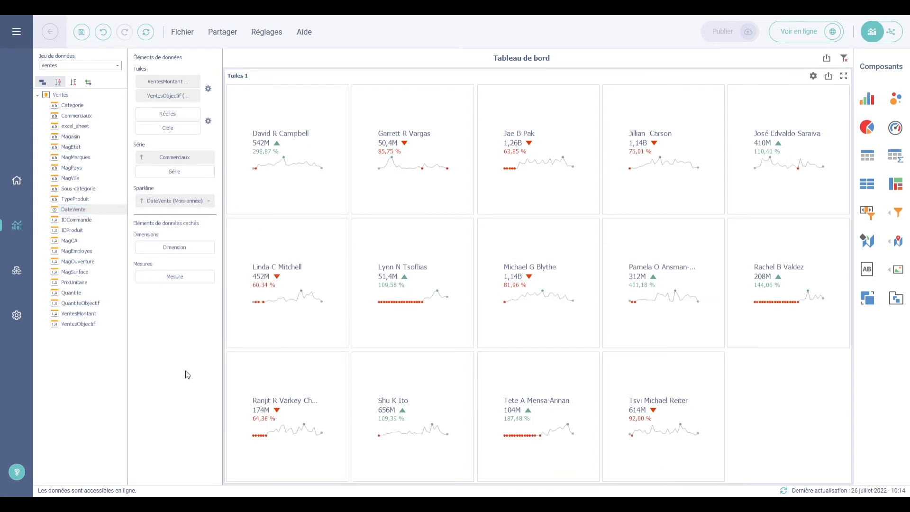
# Set the sales tiles' sparkline display type to a filled area and apply it.
pyautogui.click(209, 90)
pyautogui.click(462, 175)
pyautogui.click(471, 193)
pyautogui.click(464, 214)
pyautogui.click(563, 337)
# Try two other sparkline display types on the sales tiles and restore the filled area type.
pyautogui.click(471, 193)
pyautogui.click(455, 222)
pyautogui.click(568, 343)
pyautogui.click(456, 194)
pyautogui.click(446, 232)
pyautogui.click(570, 342)
pyautogui.click(445, 193)
pyautogui.click(448, 213)
pyautogui.click(571, 342)
# Set the format type of the sales tiles' Valeur réelle to Monnaie and confirm the tile settings.
pyautogui.click(512, 175)
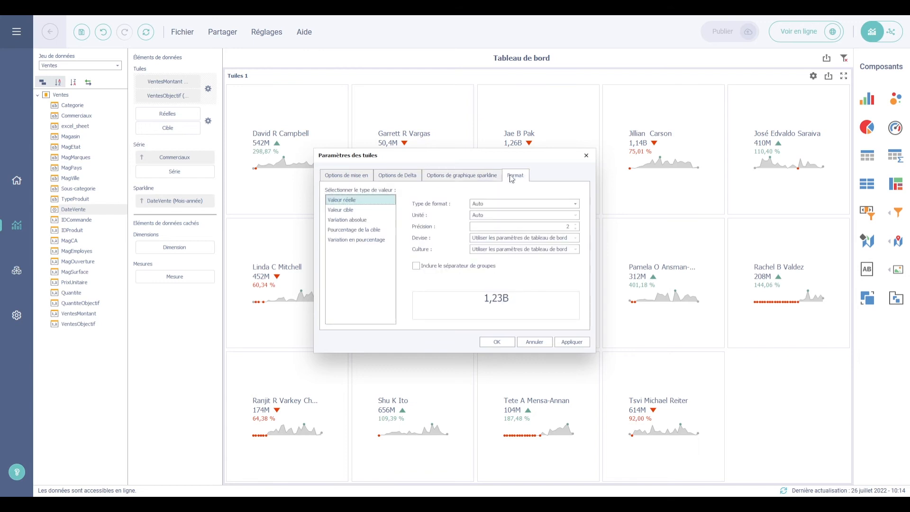
pyautogui.click(351, 219)
pyautogui.click(354, 239)
pyautogui.click(352, 229)
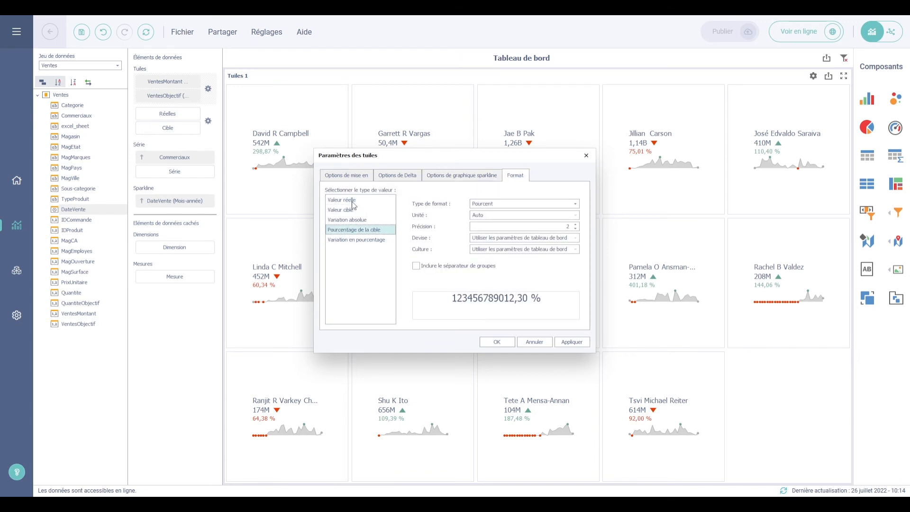
pyautogui.click(353, 200)
pyautogui.click(476, 205)
pyautogui.click(493, 262)
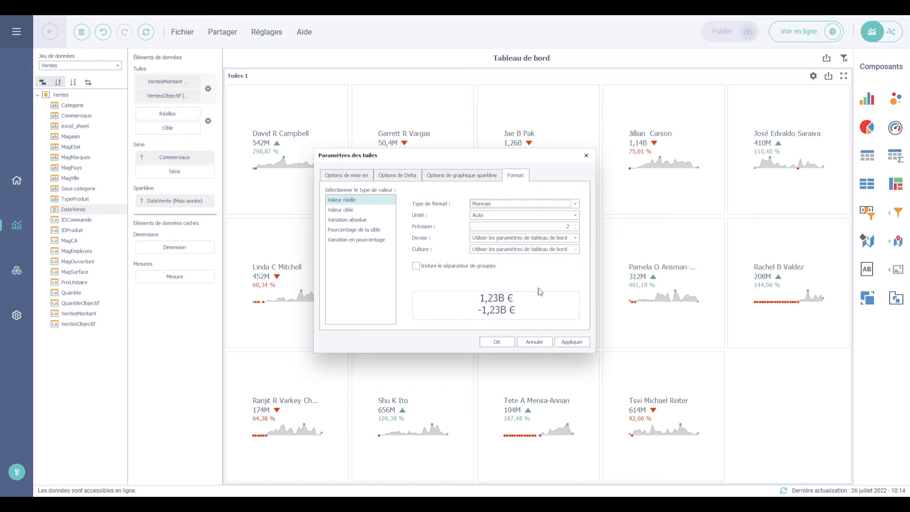
pyautogui.click(573, 342)
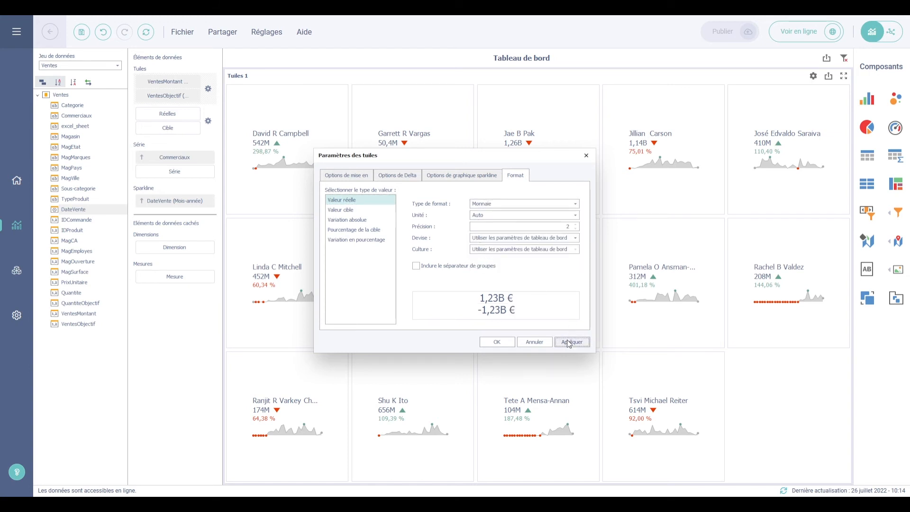
pyautogui.click(497, 341)
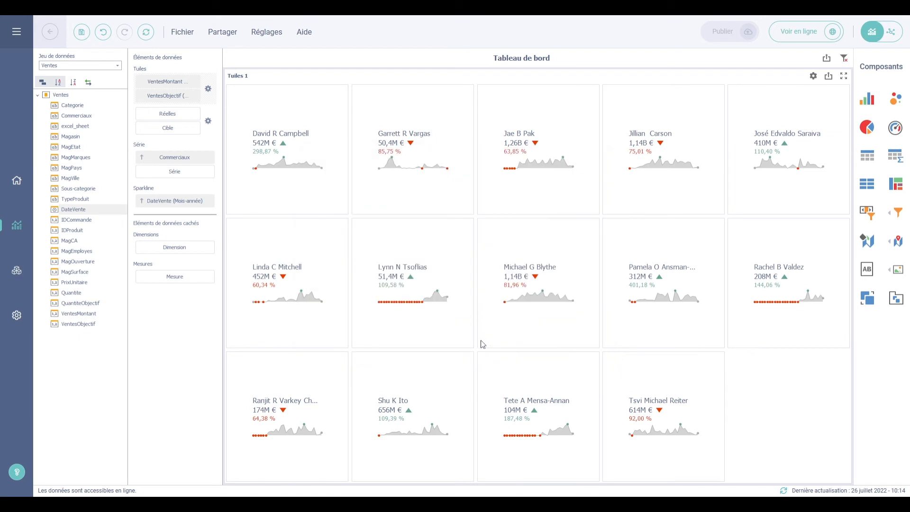
# Add a second tile set comparing Quantite with QuantiteObjectif and display it in the component.
pyautogui.moveTo(88, 304); pyautogui.dragTo(171, 128)
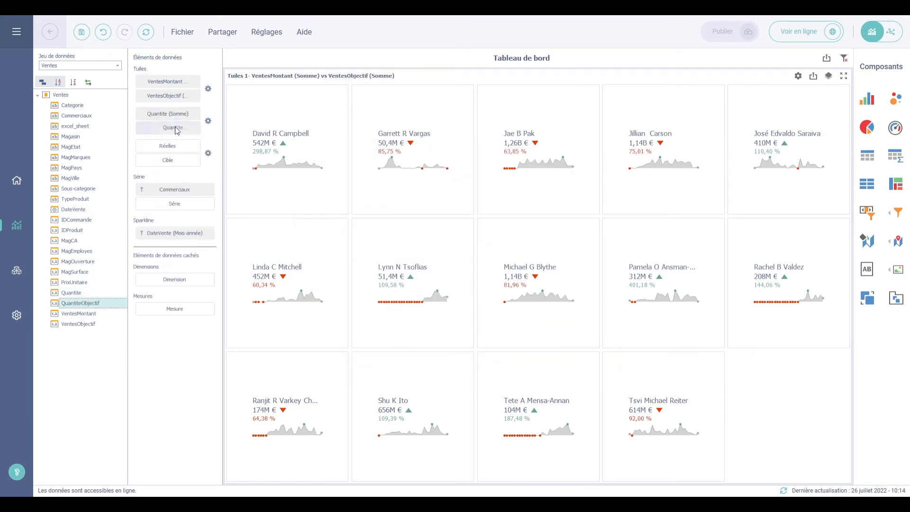
pyautogui.click(829, 77)
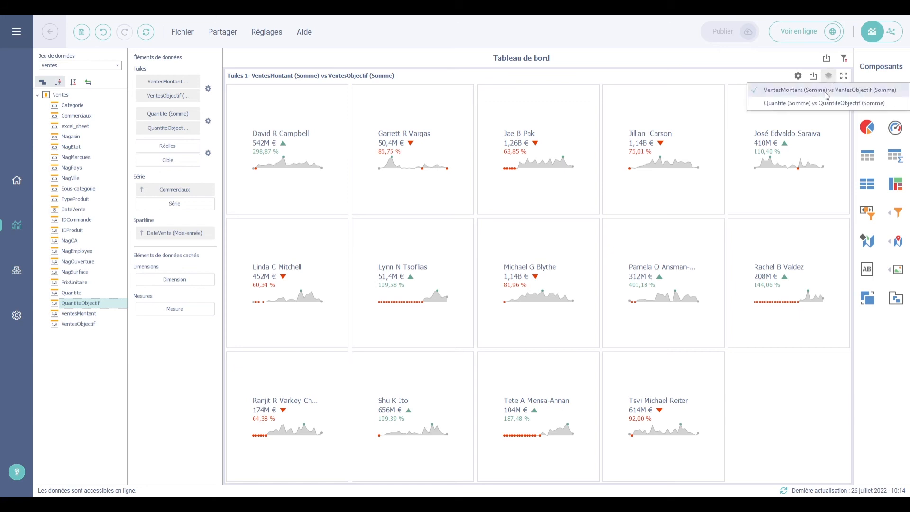
pyautogui.click(826, 103)
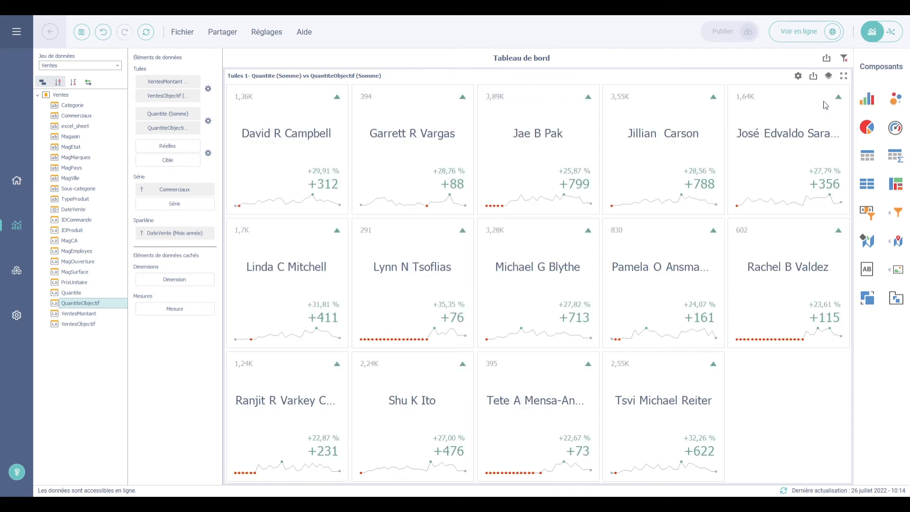
# Review the delta, sparkline and format settings of the Quantite versus QuantiteObjectif tiles.
pyautogui.click(208, 121)
pyautogui.click(414, 175)
pyautogui.click(447, 176)
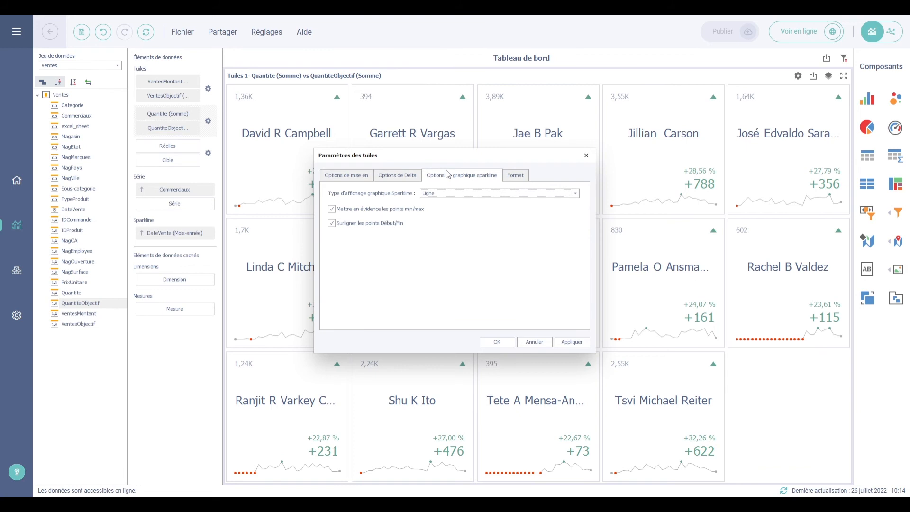
pyautogui.click(511, 178)
pyautogui.click(507, 341)
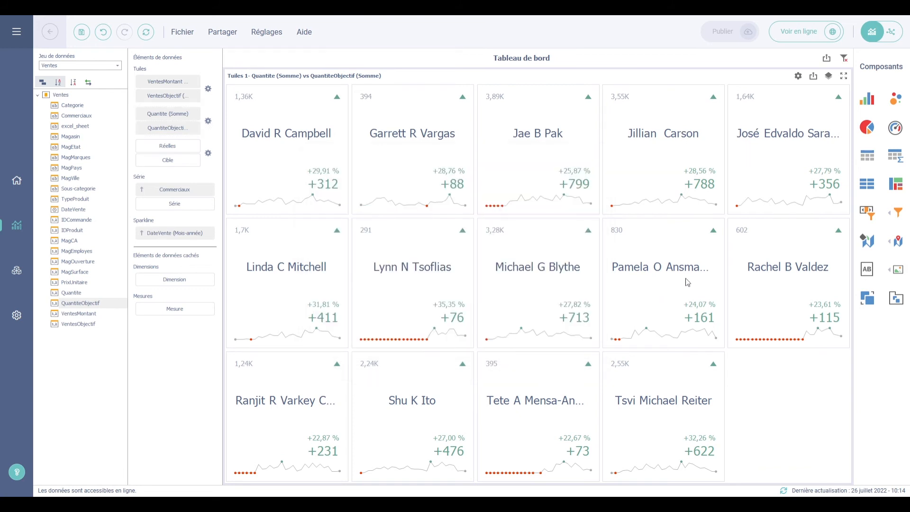
# Open the layout settings of the tiles component and review the names editable for its title and both tile sets.
pyautogui.click(799, 76)
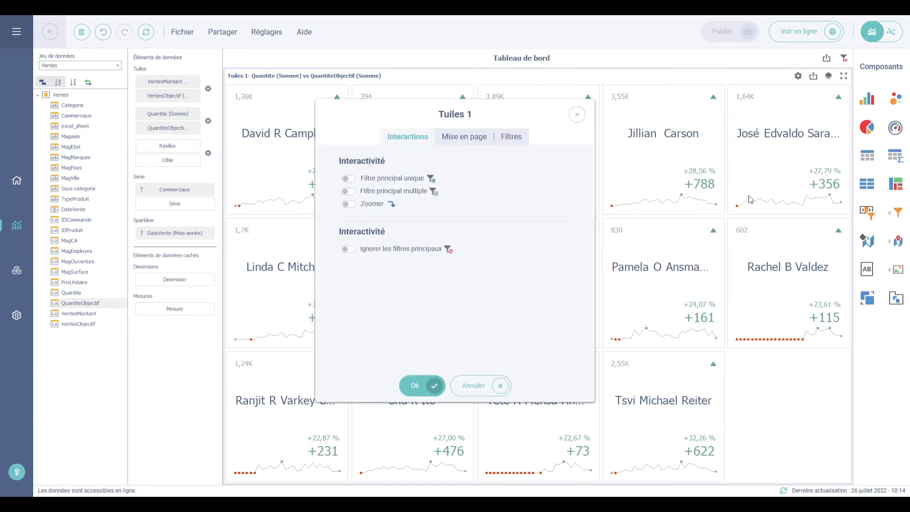
pyautogui.click(469, 140)
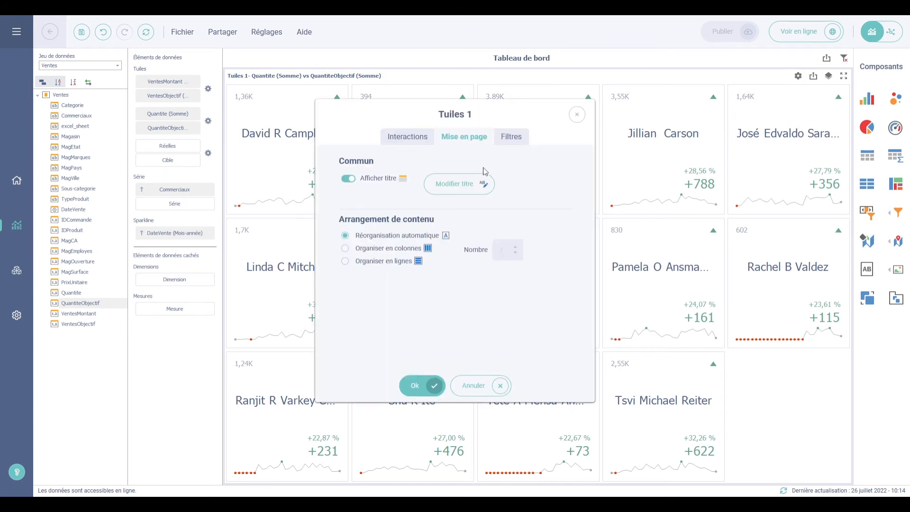
pyautogui.click(465, 185)
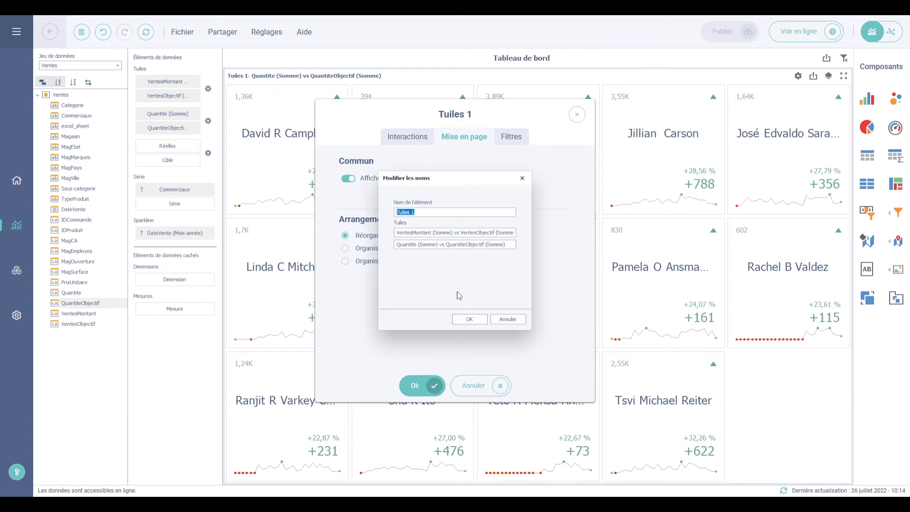
pyautogui.click(467, 320)
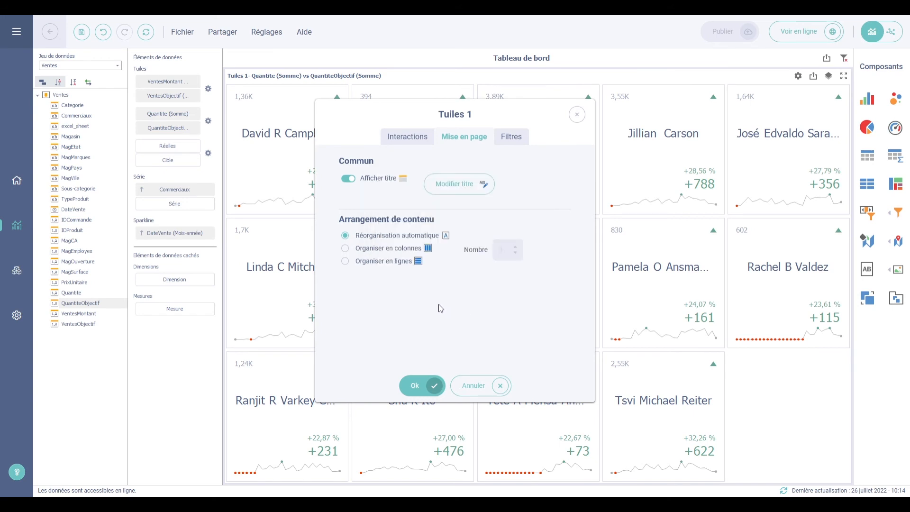
# Organise the tiles in 3 columns and display the VentesMontant versus VentesObjectif tile set.
pyautogui.click(384, 264)
pyautogui.click(382, 250)
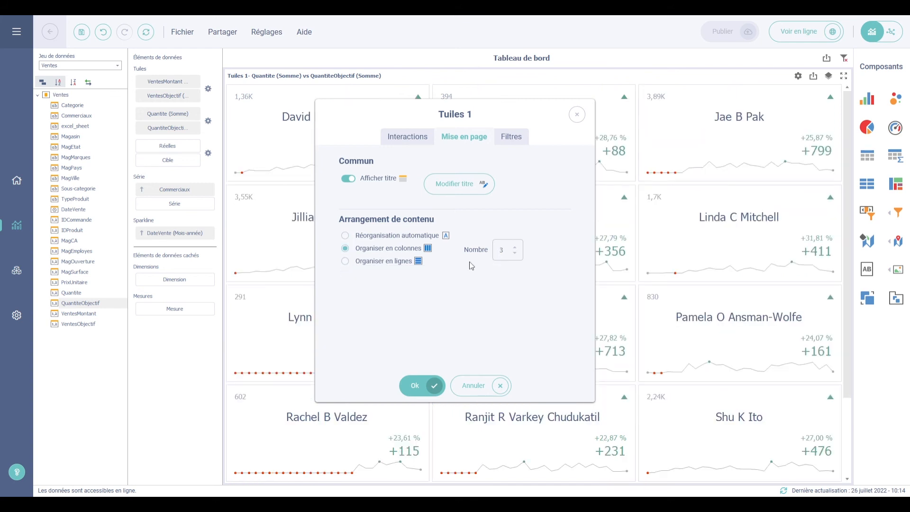
pyautogui.click(431, 385)
pyautogui.click(829, 75)
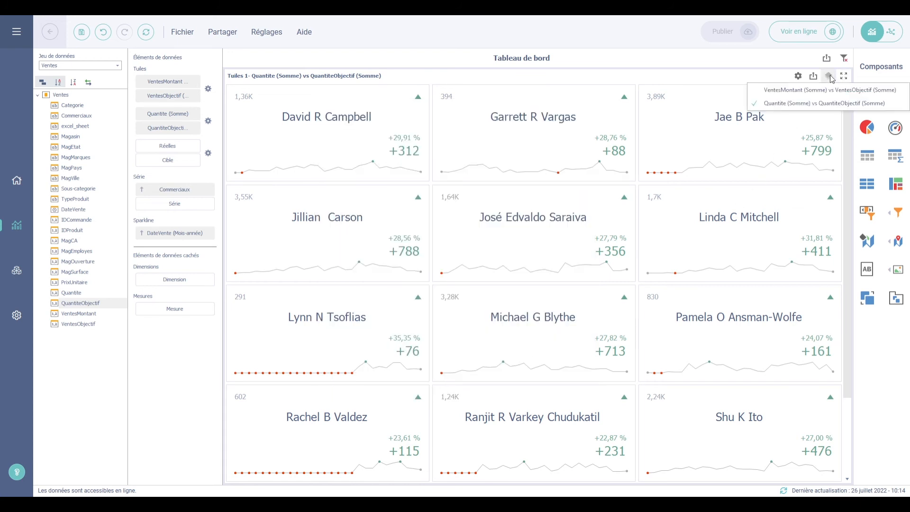
pyautogui.click(812, 90)
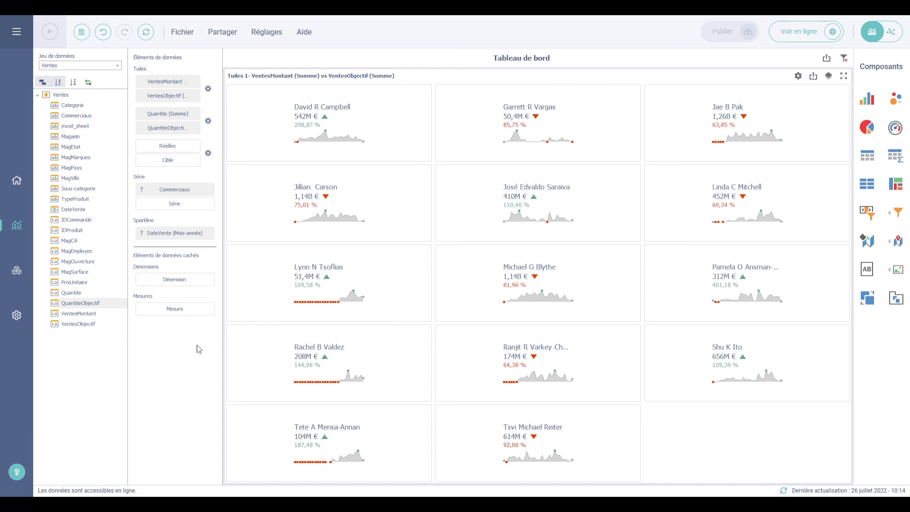
# Add a Top N Haut rule to the sales tiles, calculated by Valeur réelle with N = 5 and the solid orange appearance.
pyautogui.rightClick(381, 199)
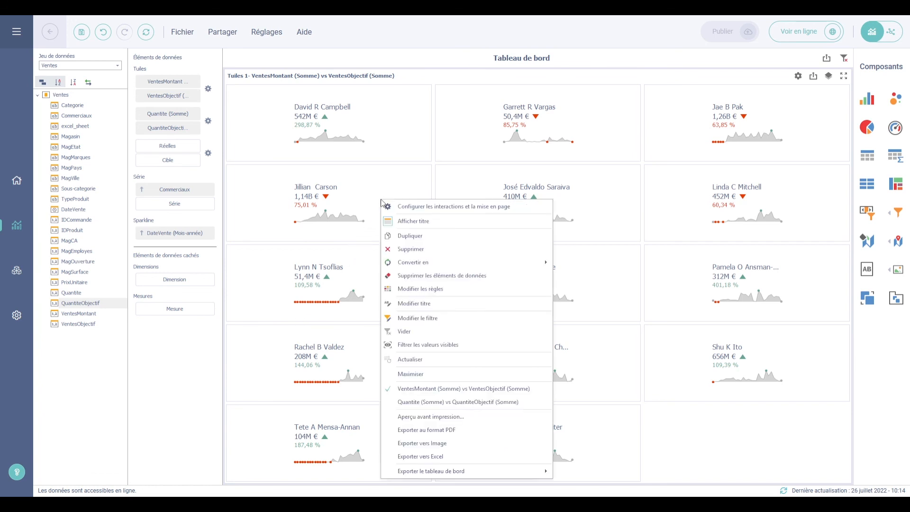
pyautogui.click(397, 290)
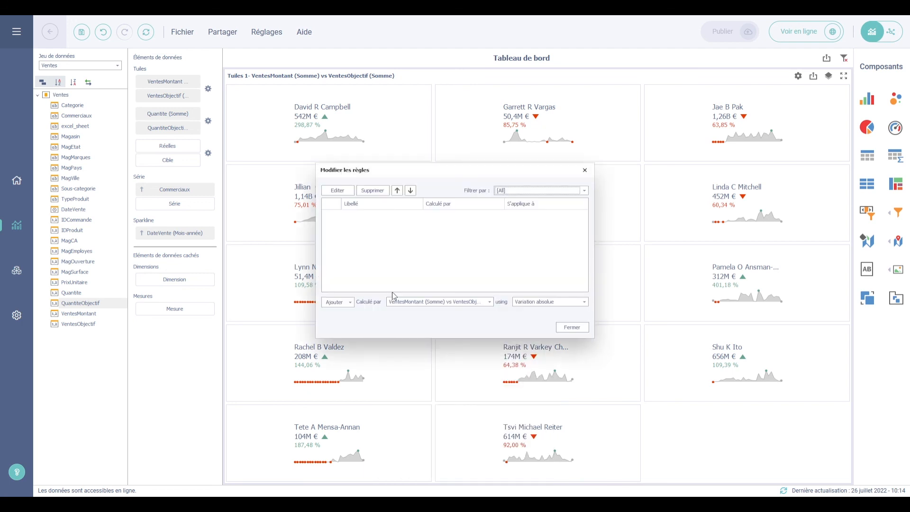
pyautogui.click(520, 304)
pyautogui.click(524, 315)
pyautogui.click(351, 304)
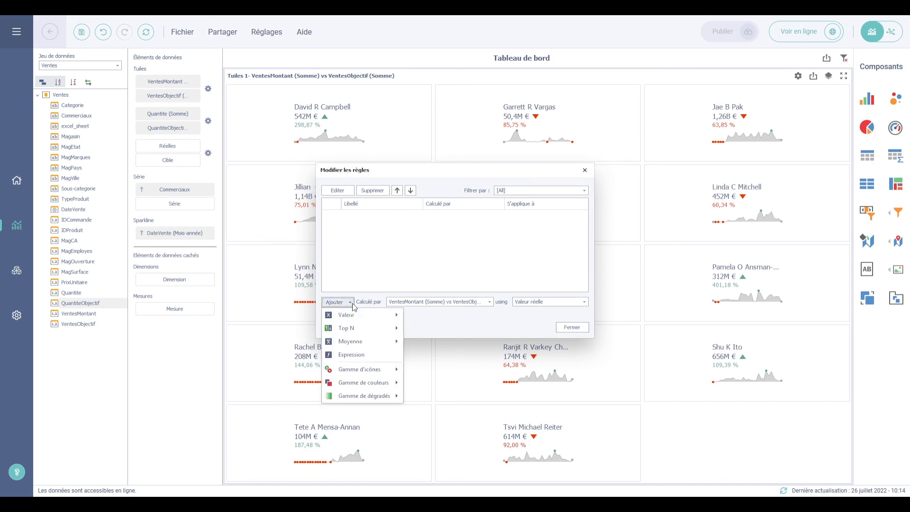
pyautogui.moveTo(366, 332)
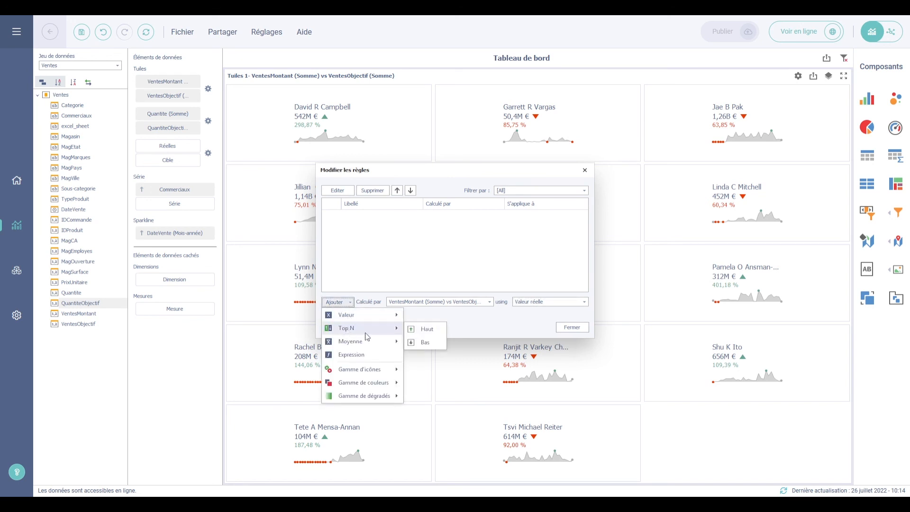
pyautogui.click(420, 329)
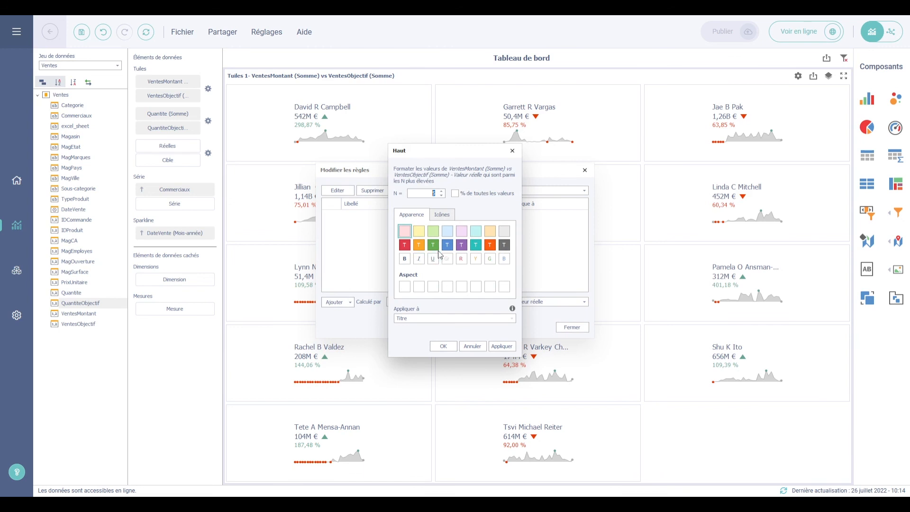
pyautogui.click(419, 245)
pyautogui.click(497, 349)
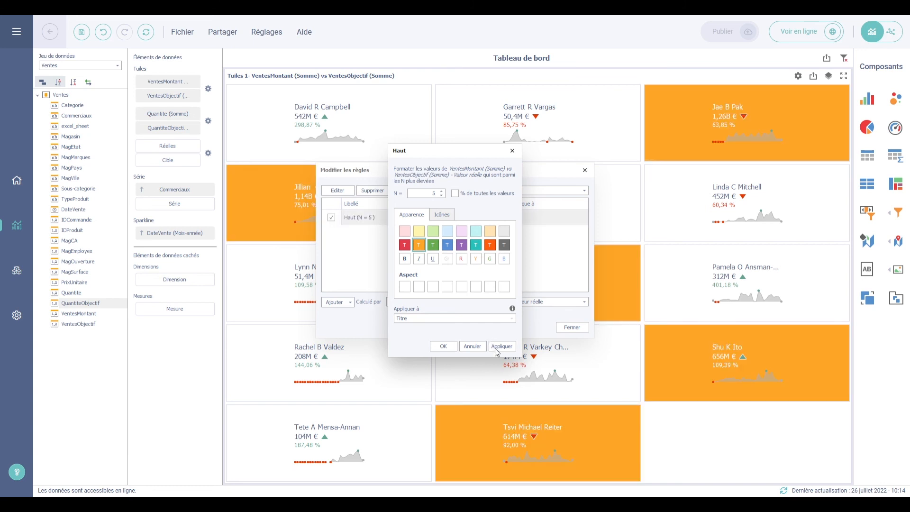
pyautogui.click(442, 347)
pyautogui.click(571, 327)
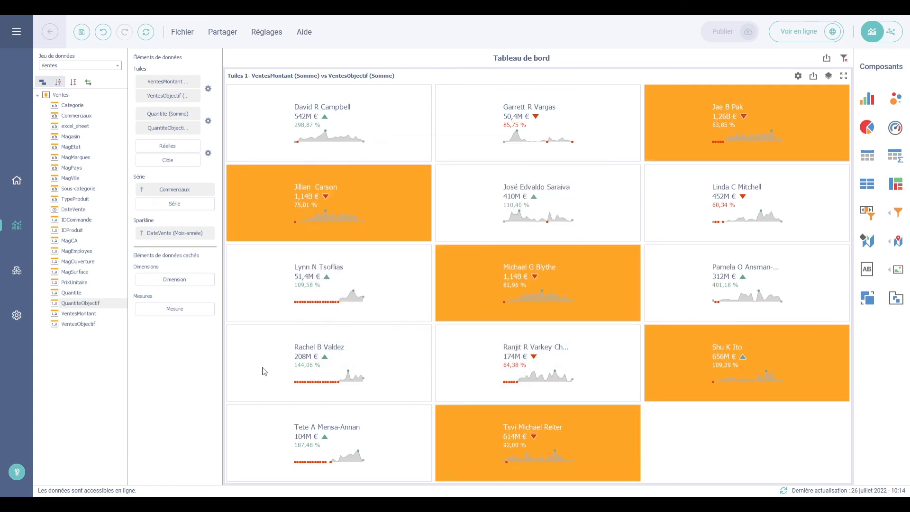